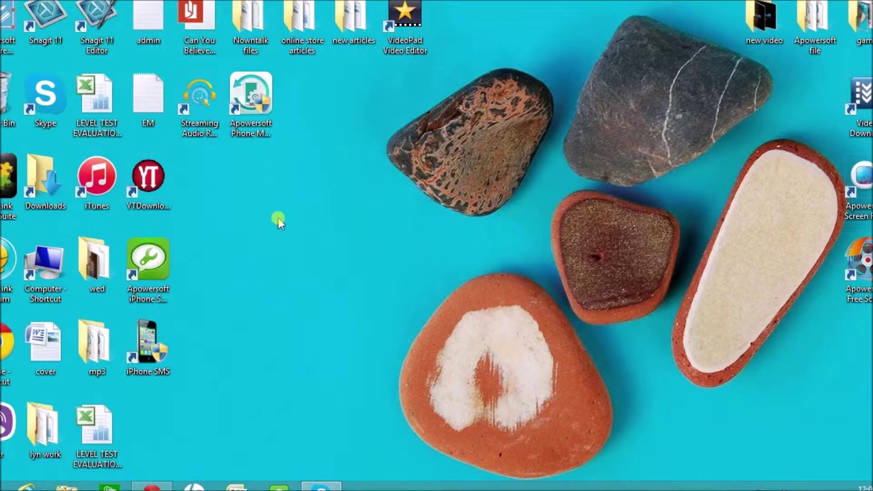
Step: Select the Apowersoft Phone Manager desktop shortcut, then clear the desktop selection
{"action": "left_click", "coordinate": [248, 101]}
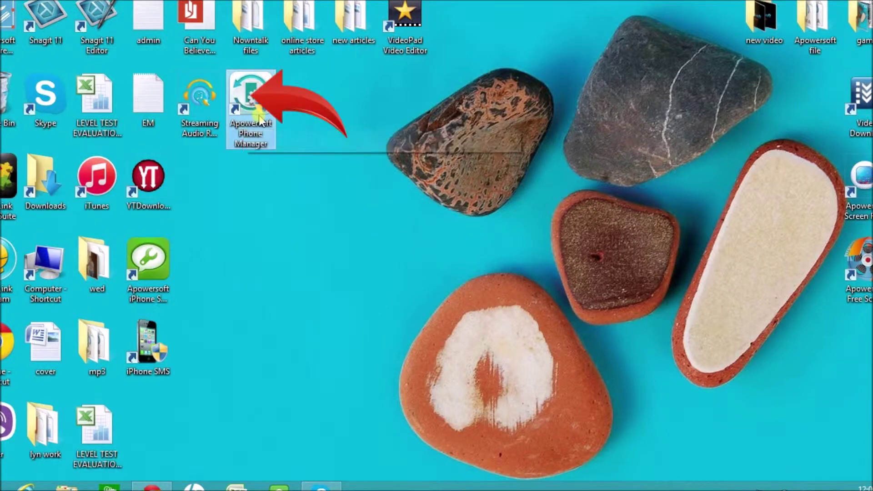
{"action": "left_click", "coordinate": [377, 137]}
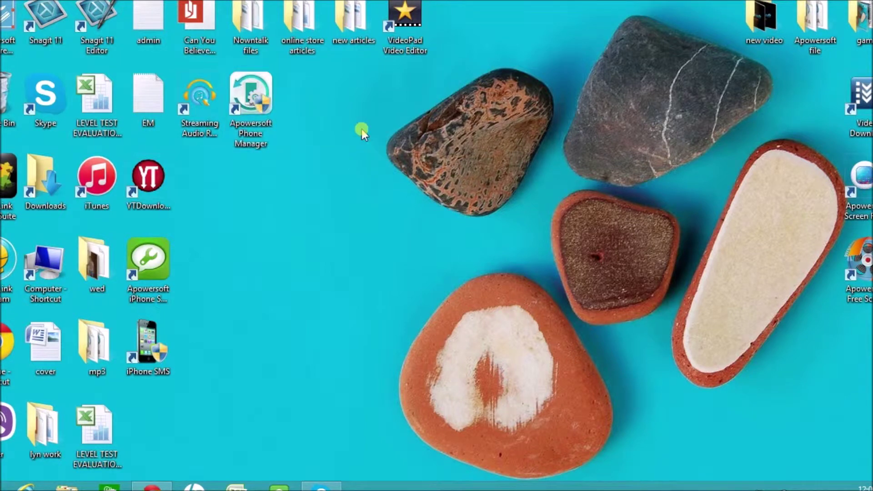
{"action": "left_click", "coordinate": [152, 487]}
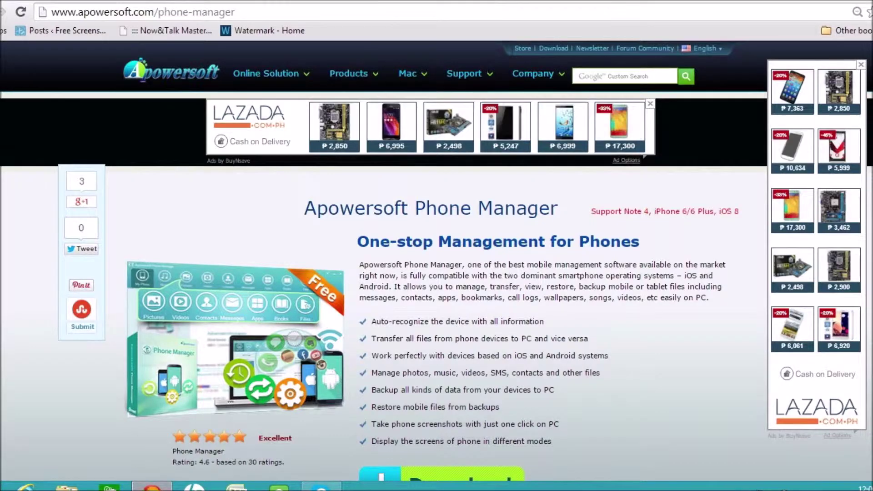
{"action": "left_click", "coordinate": [200, 13]}
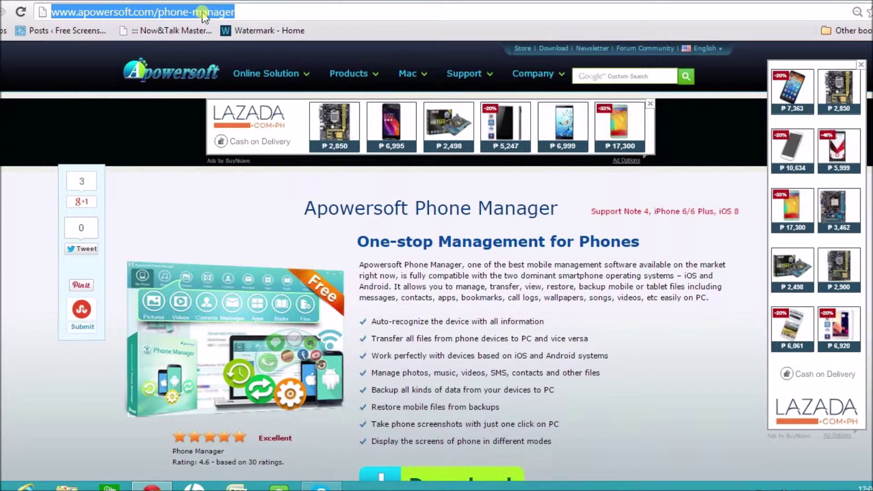
{"action": "left_click", "coordinate": [498, 323]}
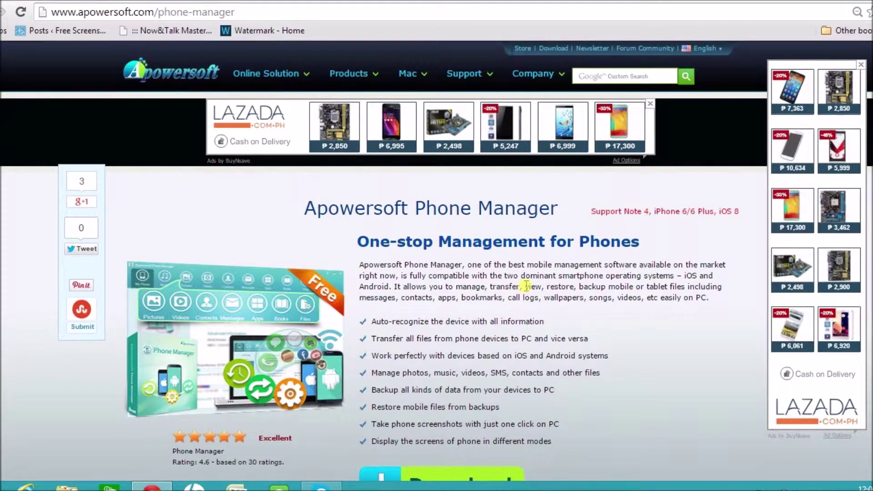
{"action": "scroll", "coordinate": [526, 286], "scroll_direction": "down", "scroll_amount": 3}
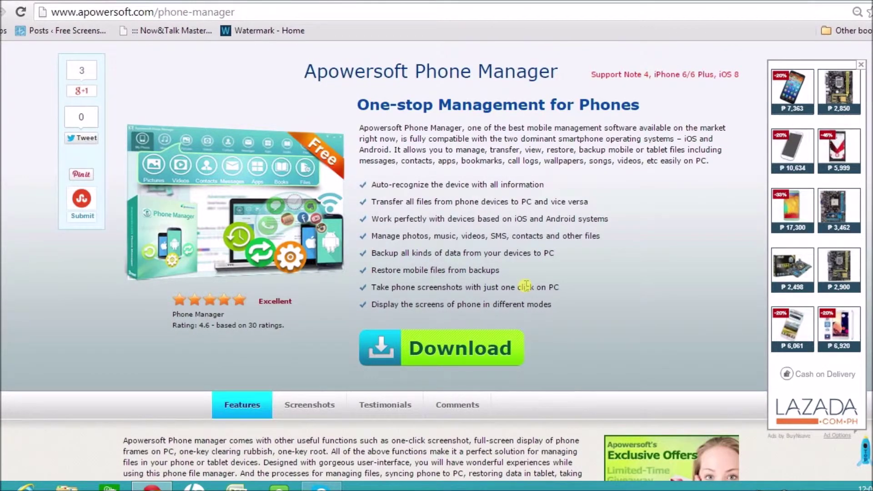
{"action": "scroll", "coordinate": [525, 286], "scroll_direction": "down", "scroll_amount": 8}
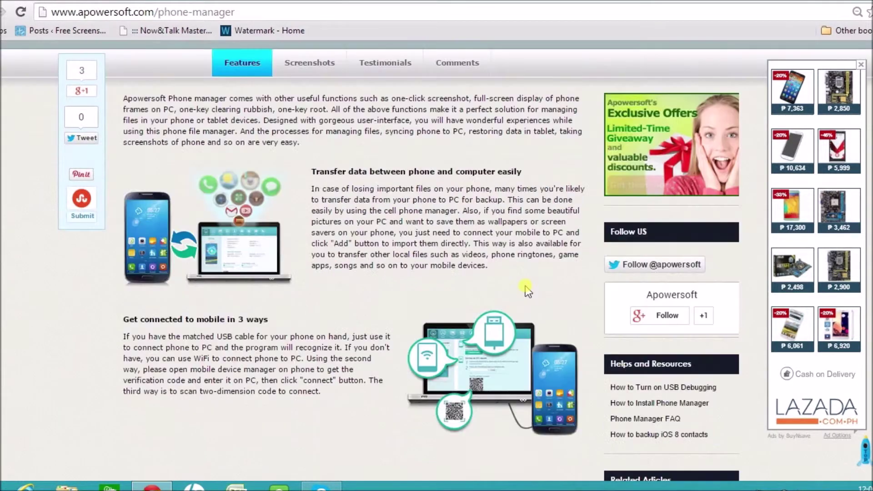
{"action": "scroll", "coordinate": [525, 285], "scroll_direction": "down", "scroll_amount": 10}
{"action": "scroll", "coordinate": [525, 286], "scroll_direction": "up", "scroll_amount": 11}
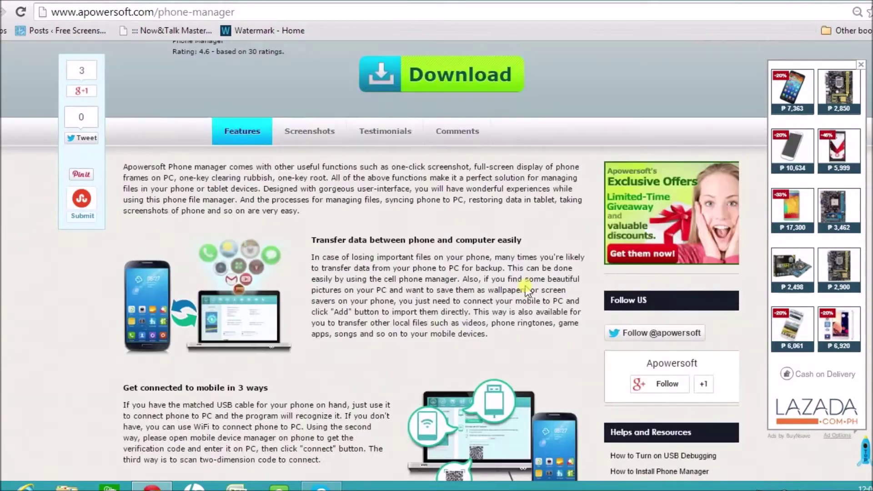
{"action": "scroll", "coordinate": [526, 286], "scroll_direction": "up", "scroll_amount": 5}
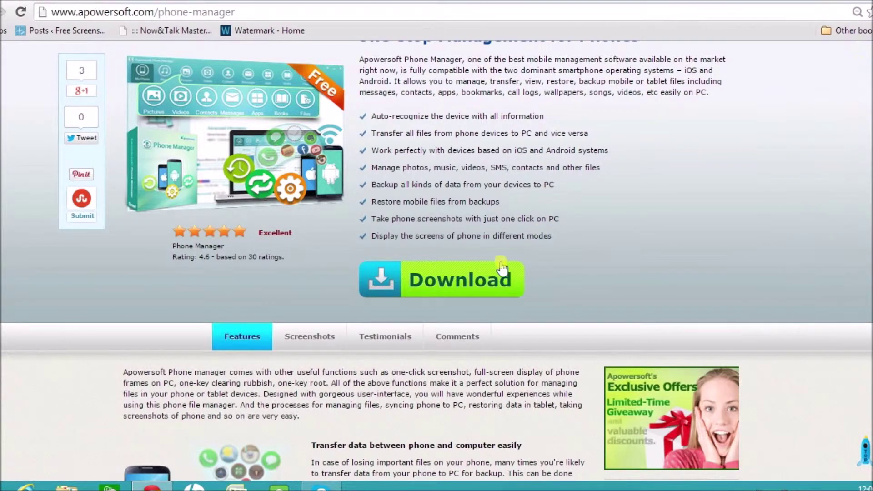
Step: Start the phone-manager.exe (17.8 MB) download, then cancel it from the download bar
{"action": "left_click", "coordinate": [423, 282]}
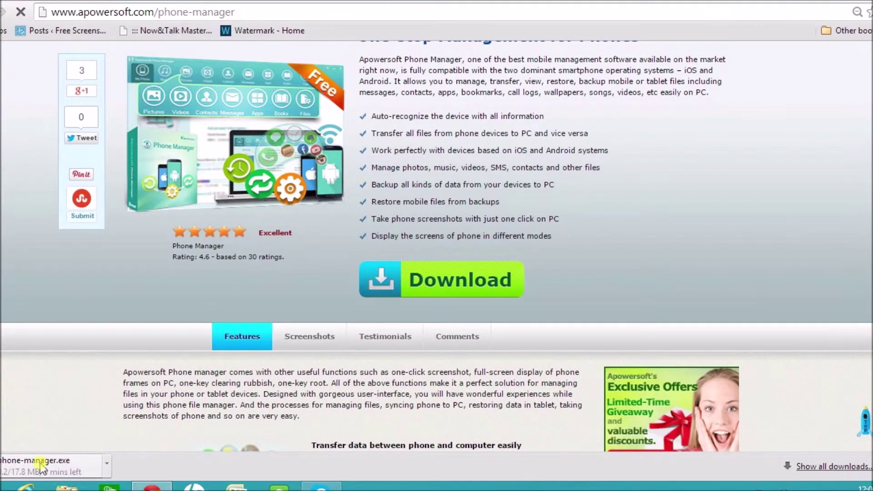
{"action": "left_click", "coordinate": [107, 465]}
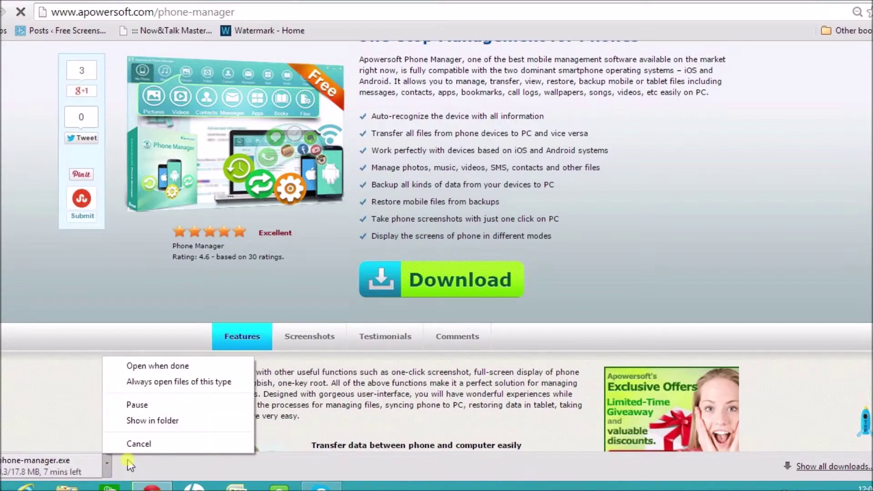
{"action": "left_click", "coordinate": [135, 443]}
Step: Minimize Chrome and launch Phone Manager with the VEGA IM-A850L phone connected
{"action": "left_click", "coordinate": [844, 2]}
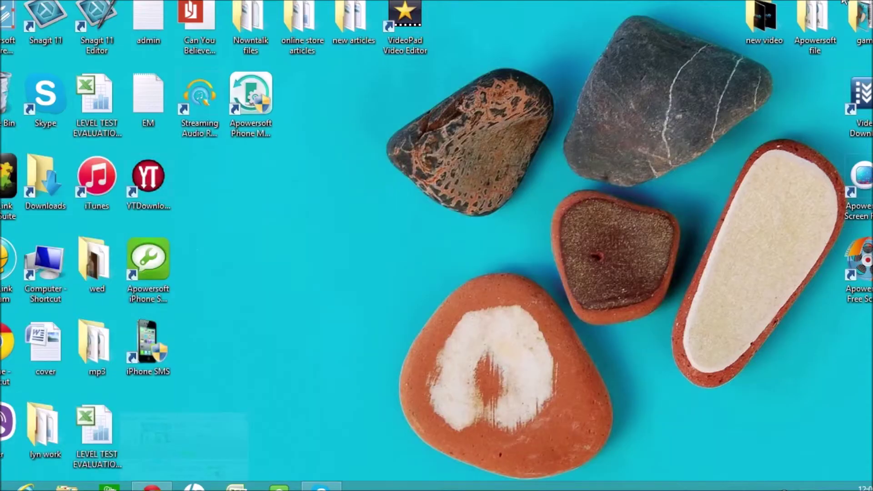
{"action": "double_click", "coordinate": [255, 118]}
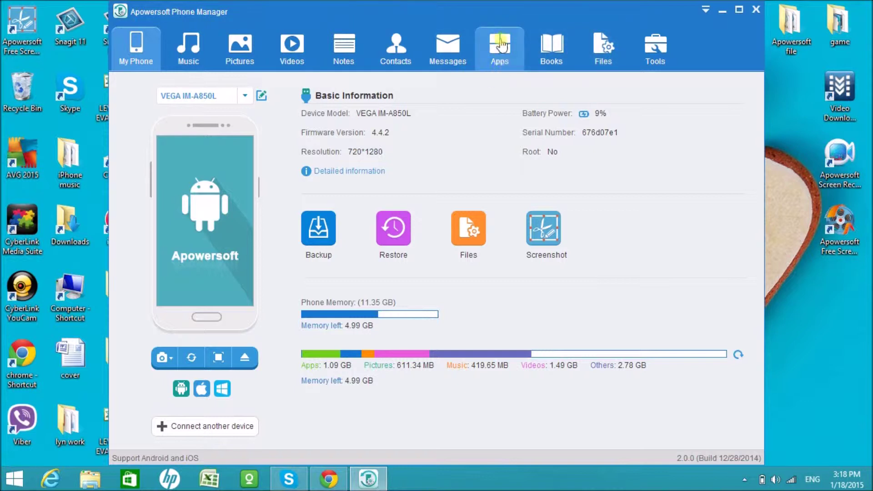
{"action": "left_click", "coordinate": [497, 51]}
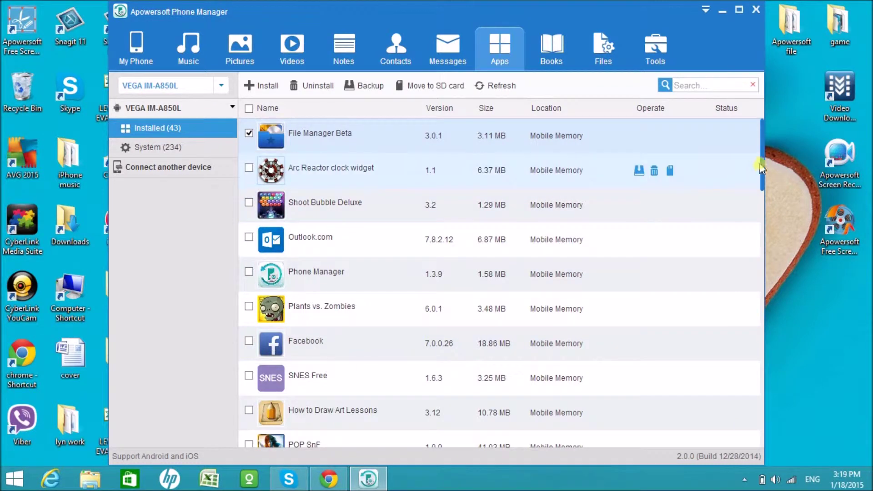
Step: Scroll through the 43 installed apps and tick Pou 1.4.55 (19.50 MB)
{"action": "left_click_drag", "start_coordinate": [762, 163], "coordinate": [739, 157]}
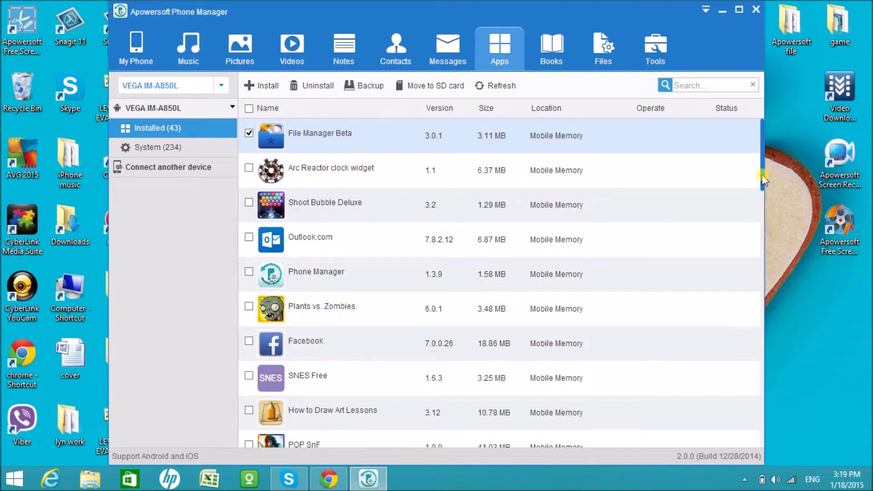
{"action": "left_click_drag", "start_coordinate": [762, 180], "coordinate": [741, 275]}
{"action": "left_click", "coordinate": [249, 377]}
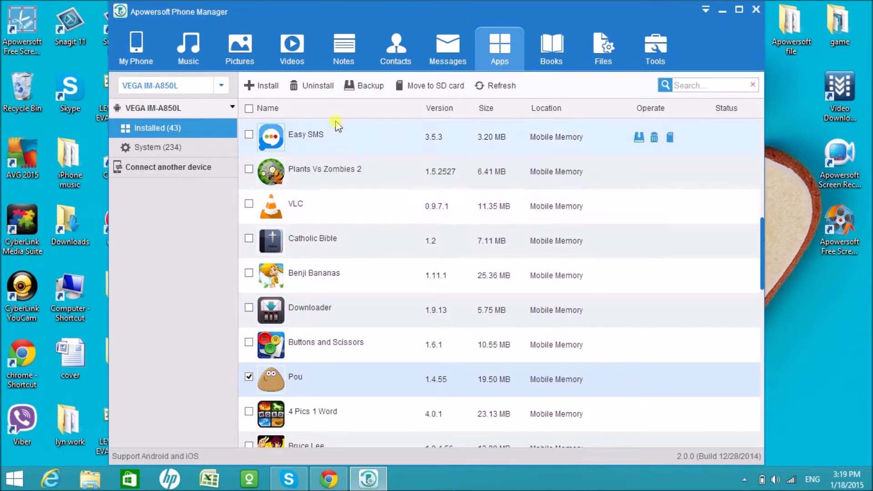
Step: Uninstall the ticked Pou app and confirm the prompt, leaving 42 installed apps
{"action": "left_click", "coordinate": [318, 86]}
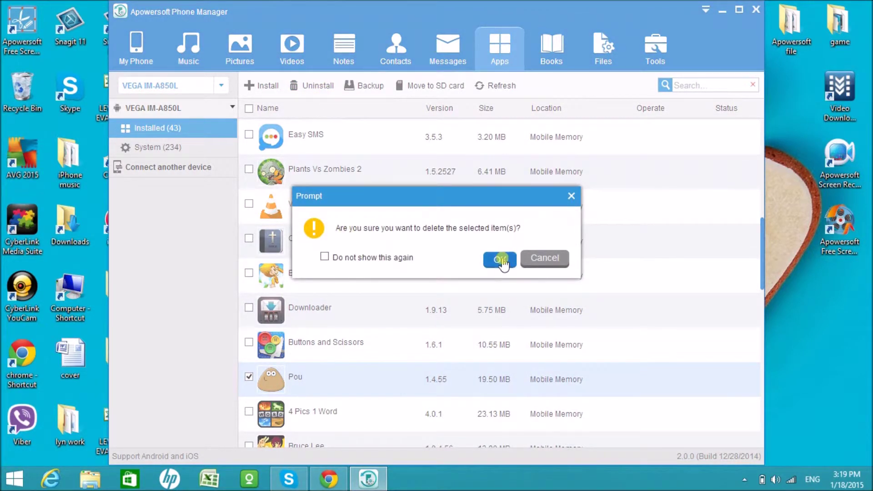
{"action": "left_click", "coordinate": [500, 260]}
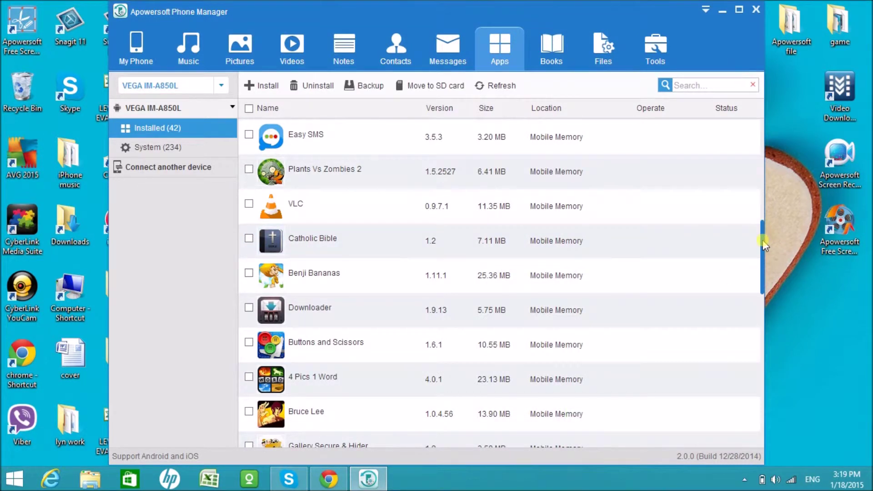
{"action": "left_click_drag", "start_coordinate": [763, 239], "coordinate": [760, 139]}
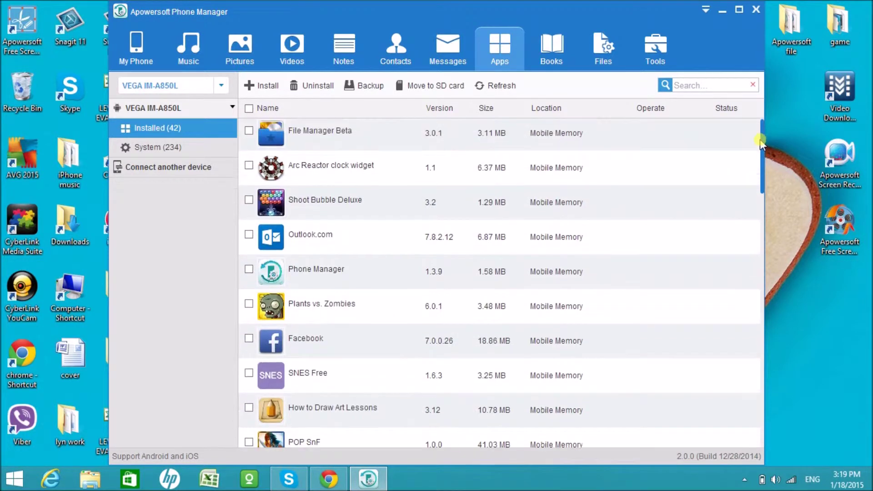
{"action": "left_click", "coordinate": [271, 89]}
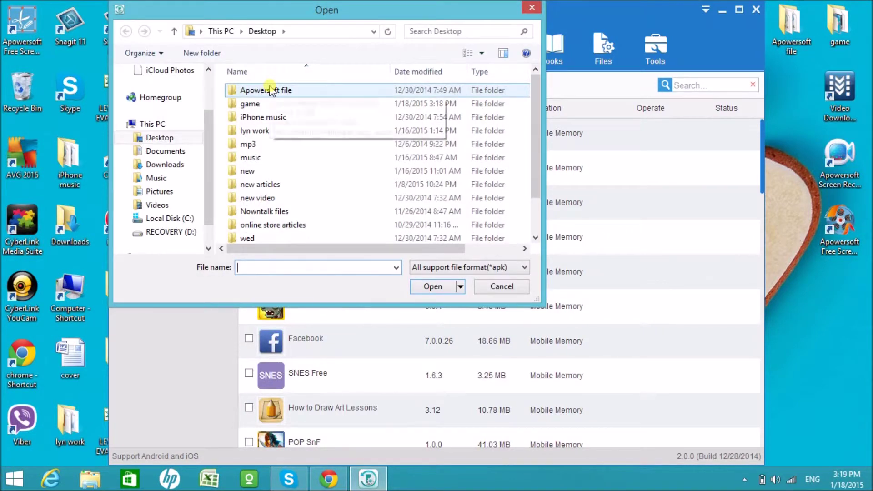
{"action": "scroll", "coordinate": [528, 162], "scroll_direction": "down", "scroll_amount": 1}
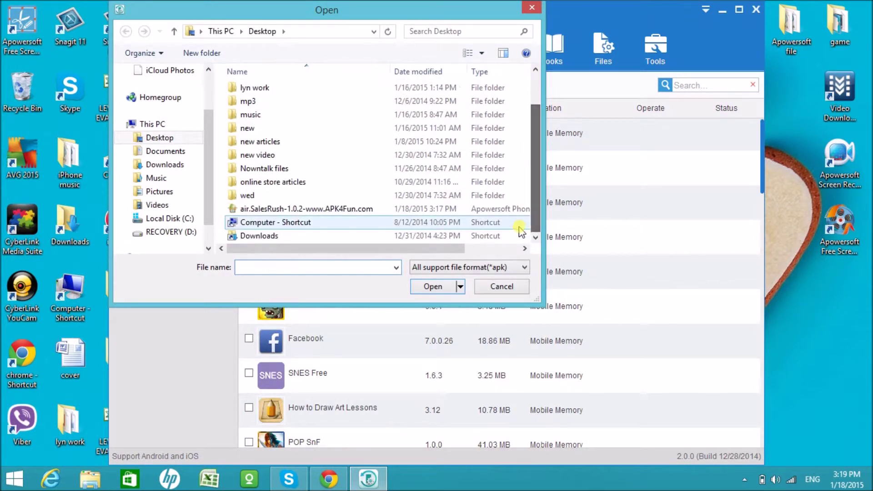
{"action": "left_click", "coordinate": [308, 210]}
{"action": "left_click", "coordinate": [433, 287]}
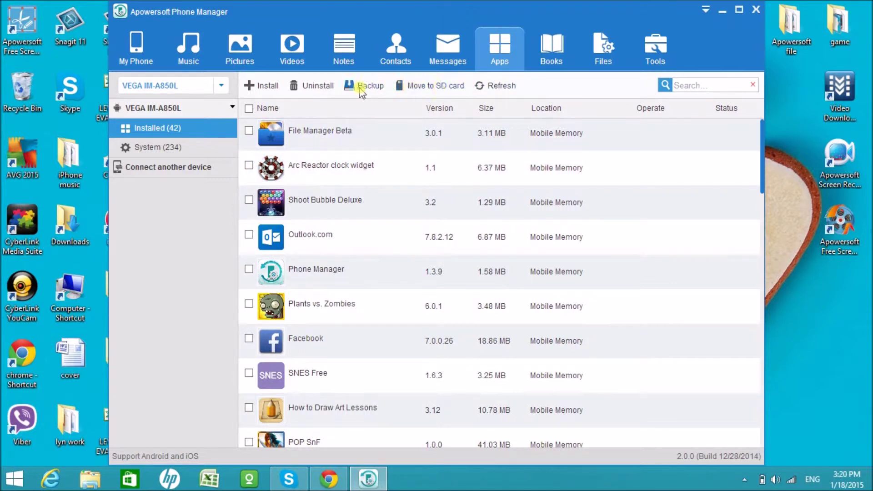
Step: Tick Shoot Bubble Deluxe and back it up to a chosen folder on the computer
{"action": "left_click", "coordinate": [249, 200]}
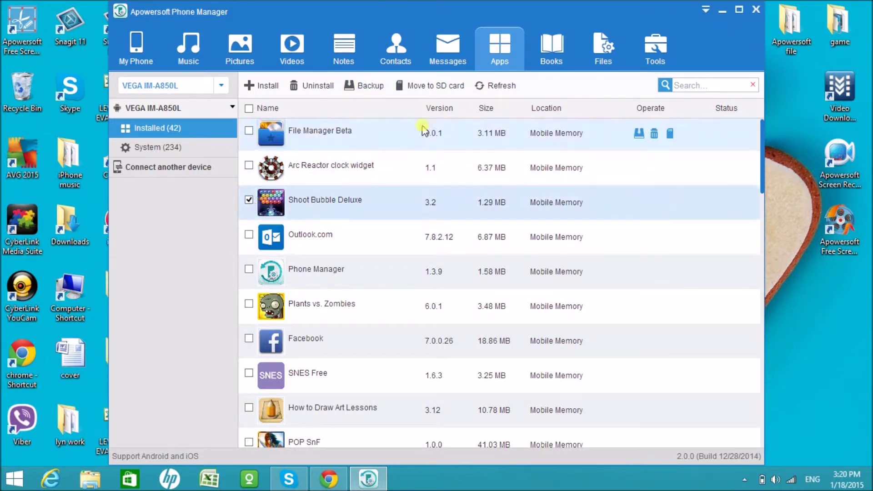
{"action": "left_click", "coordinate": [366, 86]}
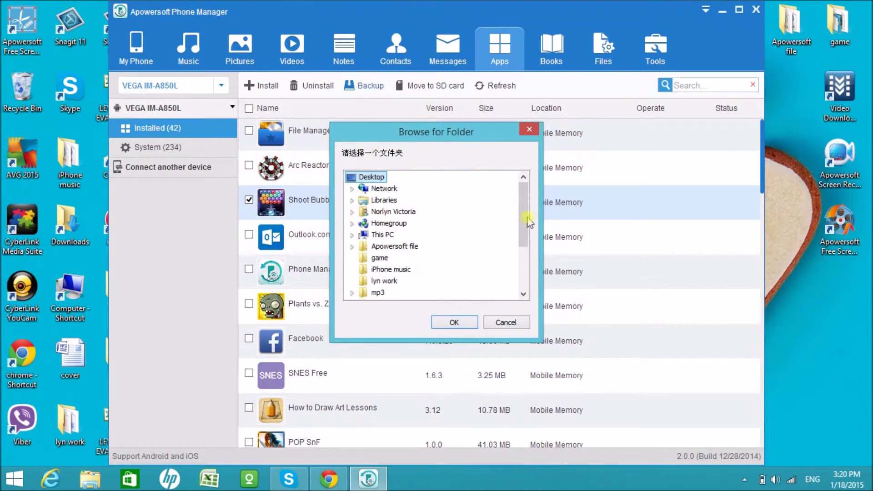
{"action": "scroll", "coordinate": [520, 210], "scroll_direction": "down", "scroll_amount": 3}
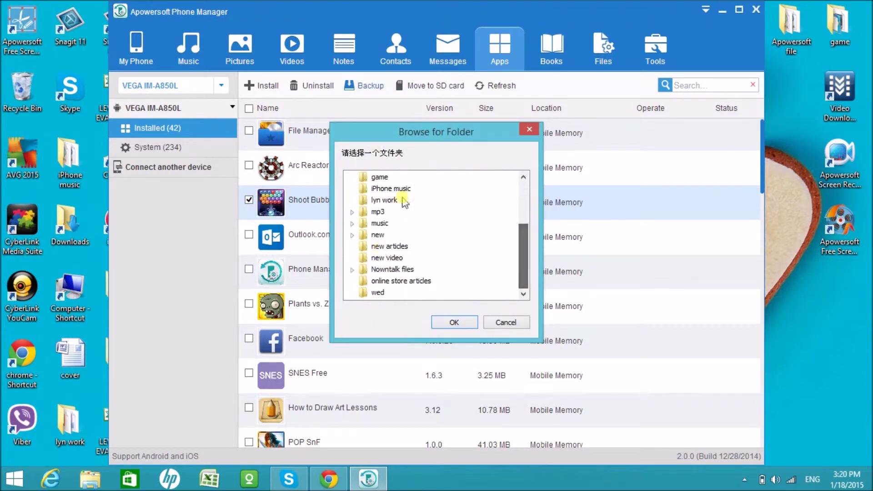
{"action": "left_click", "coordinate": [455, 323]}
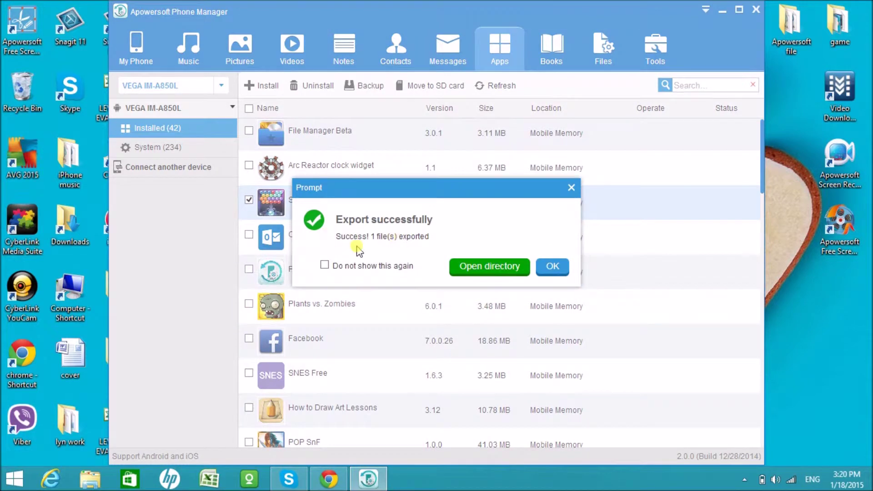
{"action": "left_click", "coordinate": [553, 269]}
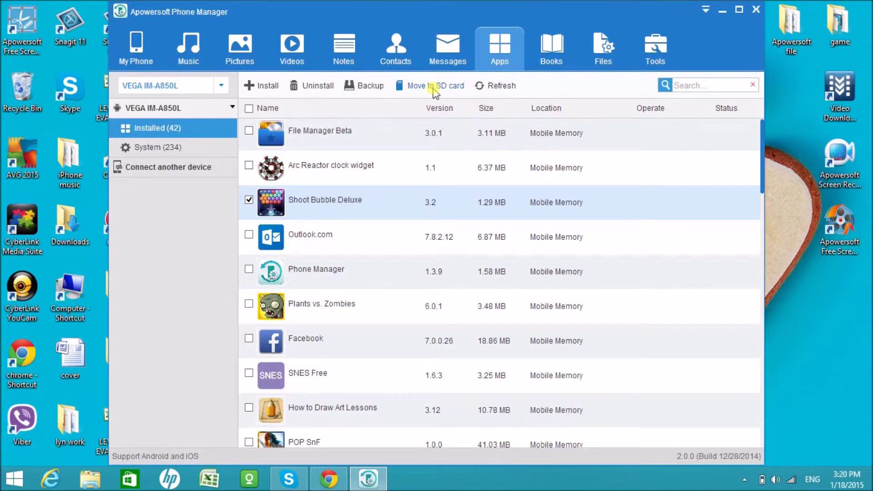
{"action": "left_click", "coordinate": [141, 53]}
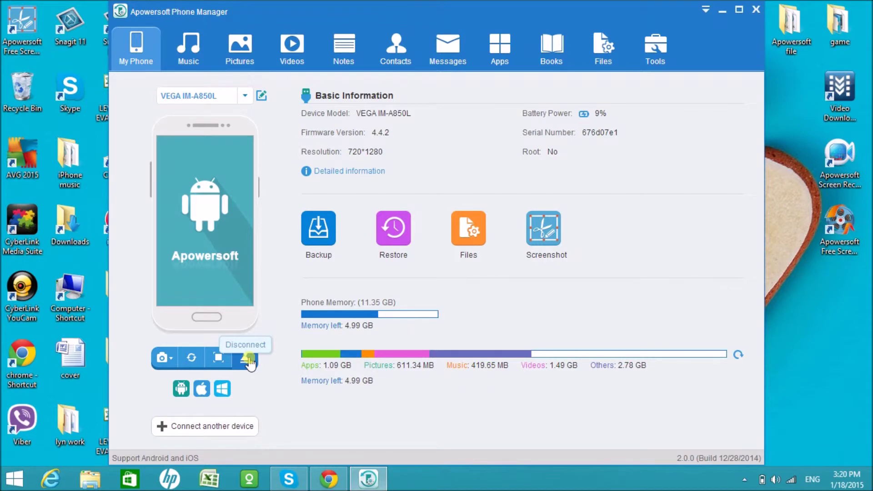
Step: Disconnect the VEGA IM-A850L phone with the eject button under its image
{"action": "left_click", "coordinate": [244, 363]}
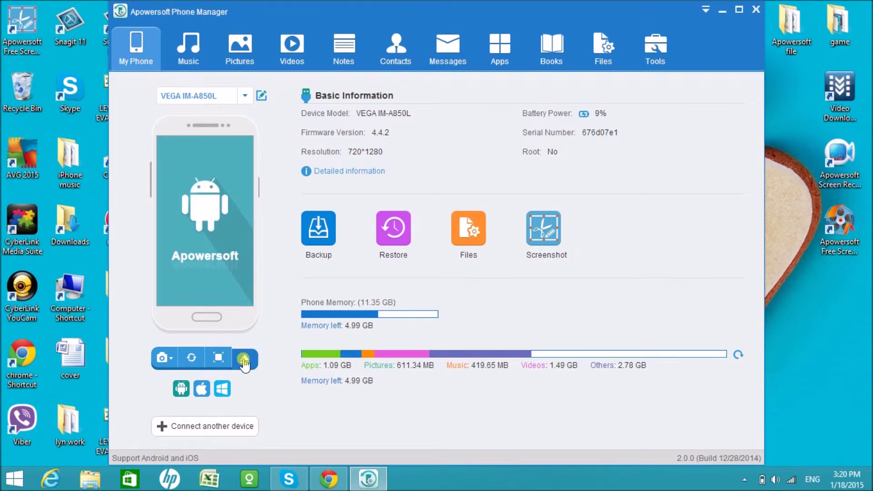